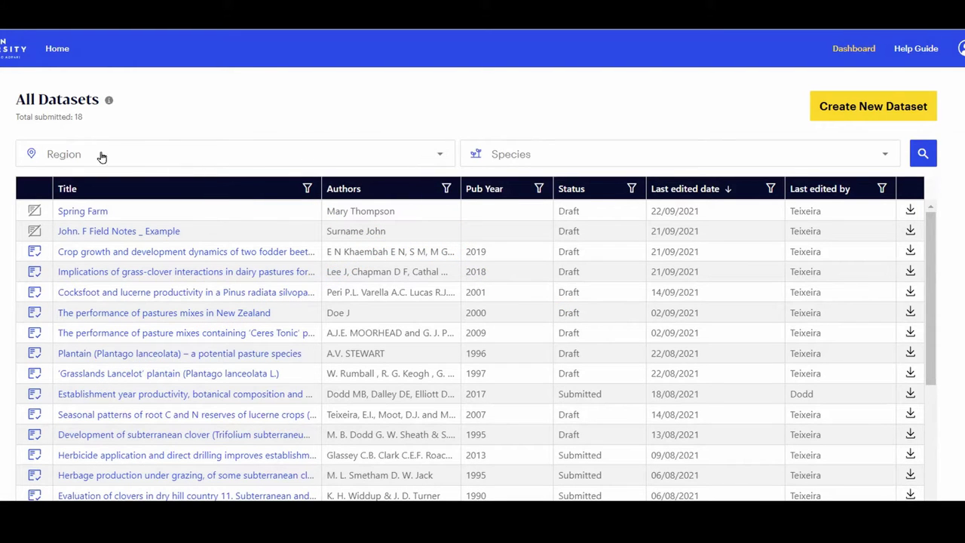
Preview the Region and Species filter lists, then open the Region checklist.
click(442, 161)
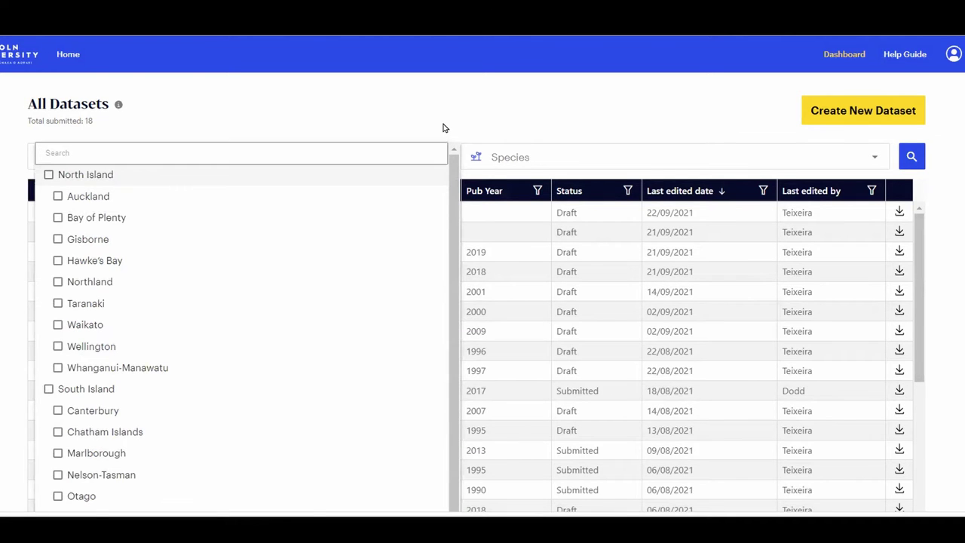
click(823, 147)
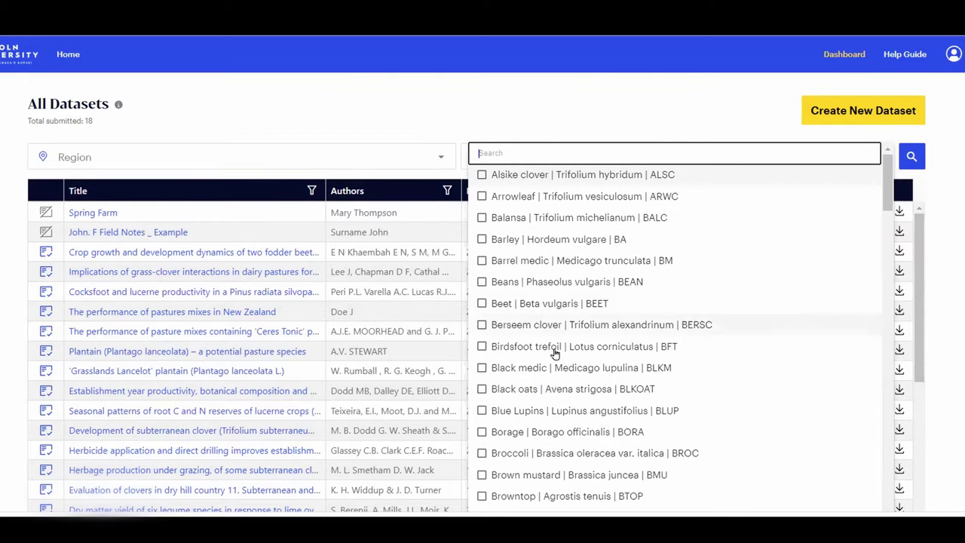
click(664, 119)
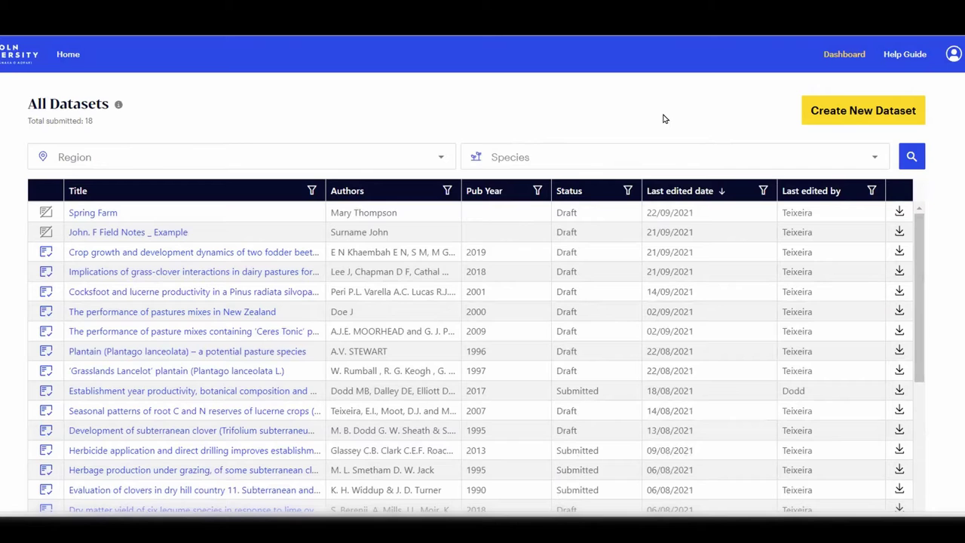
click(444, 160)
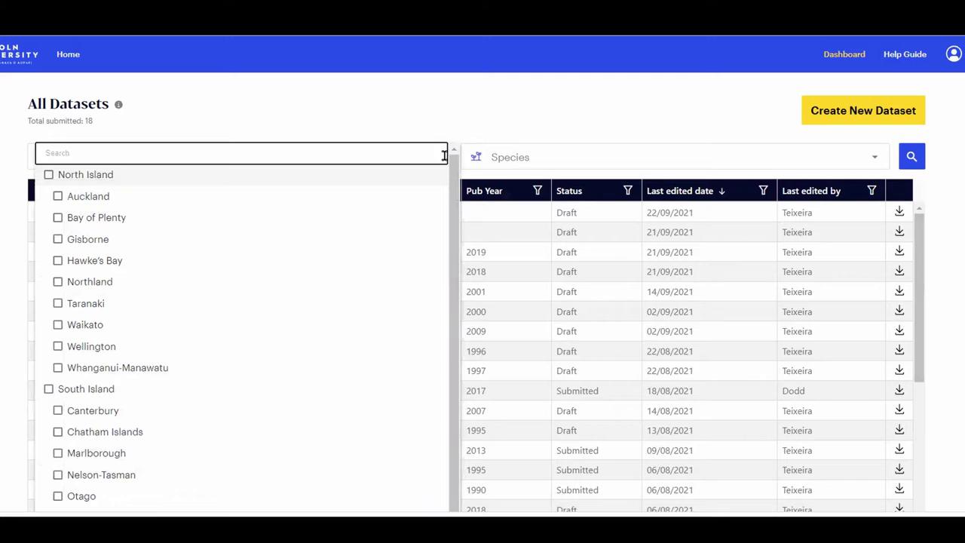
click(498, 120)
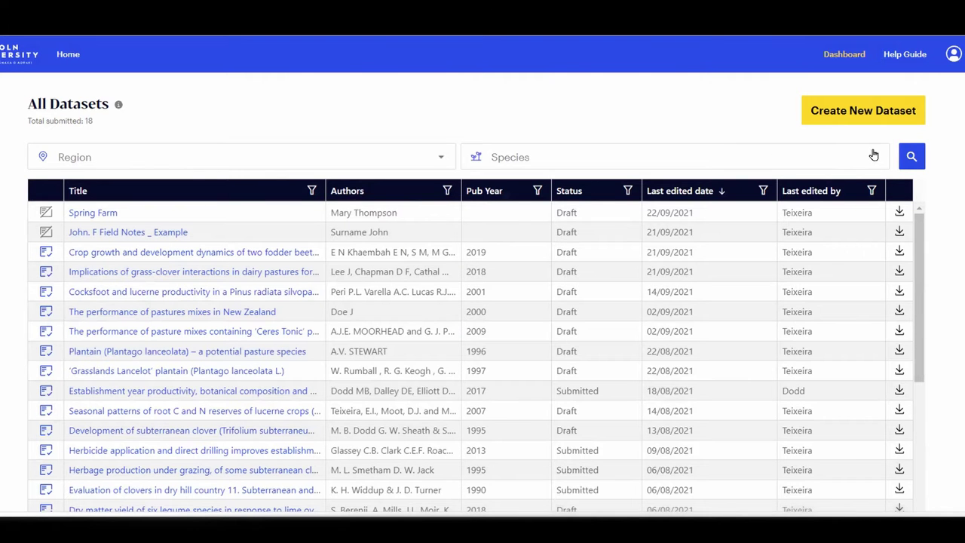
click(873, 154)
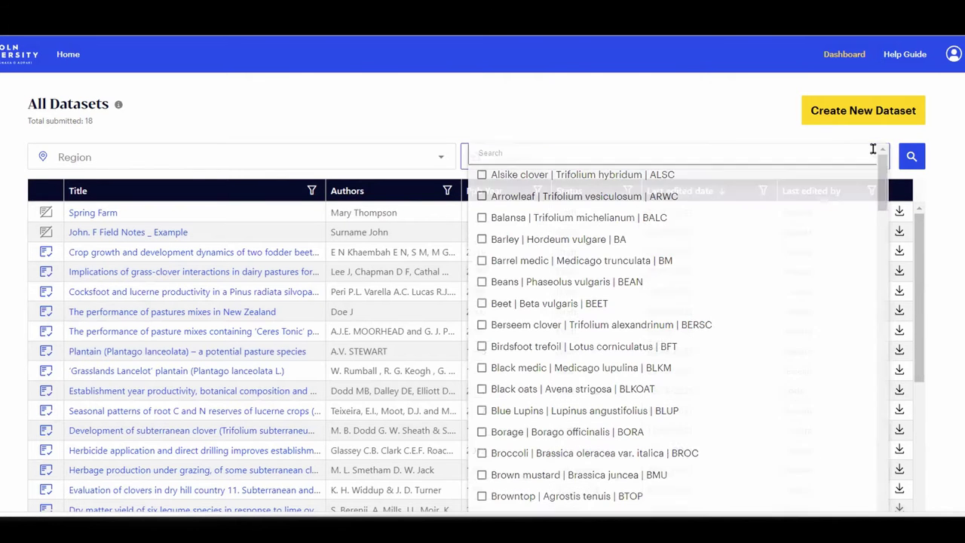
click(535, 128)
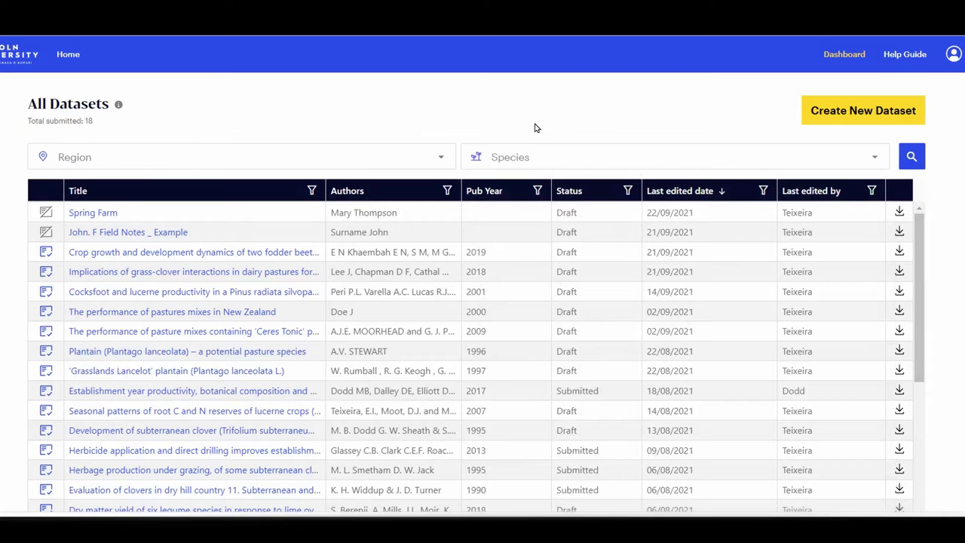
click(440, 157)
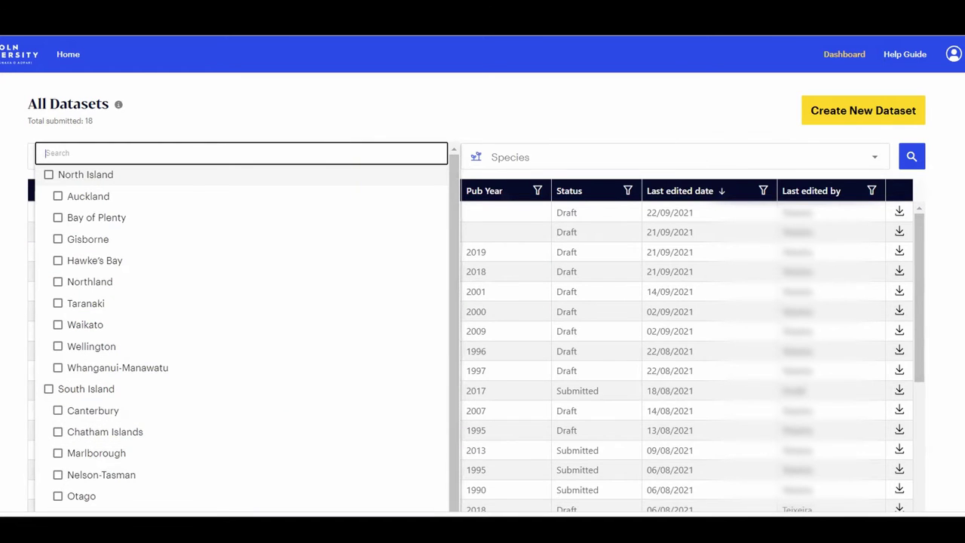
Tick Otago and Southland in the Region filter, then bring up the Species list.
scroll(381, 301, down, 1)
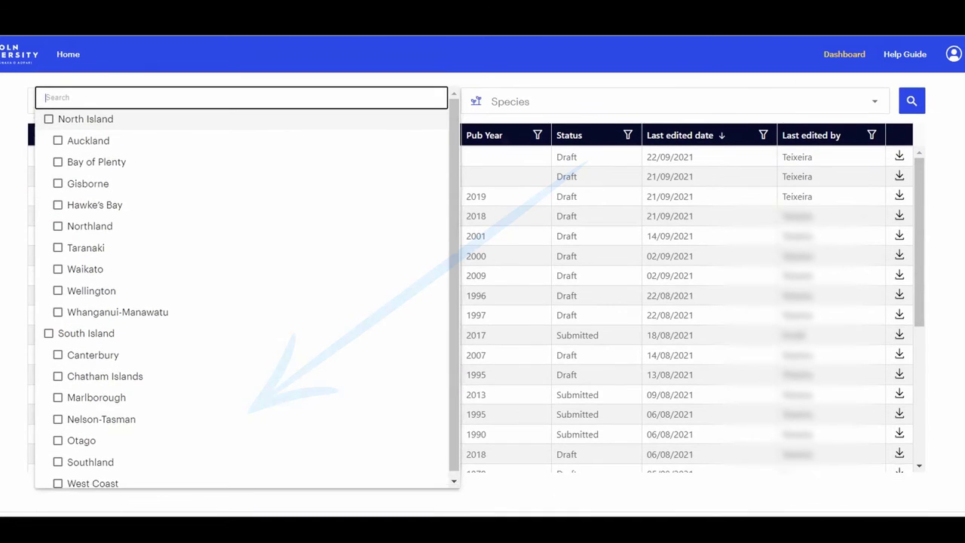
click(109, 446)
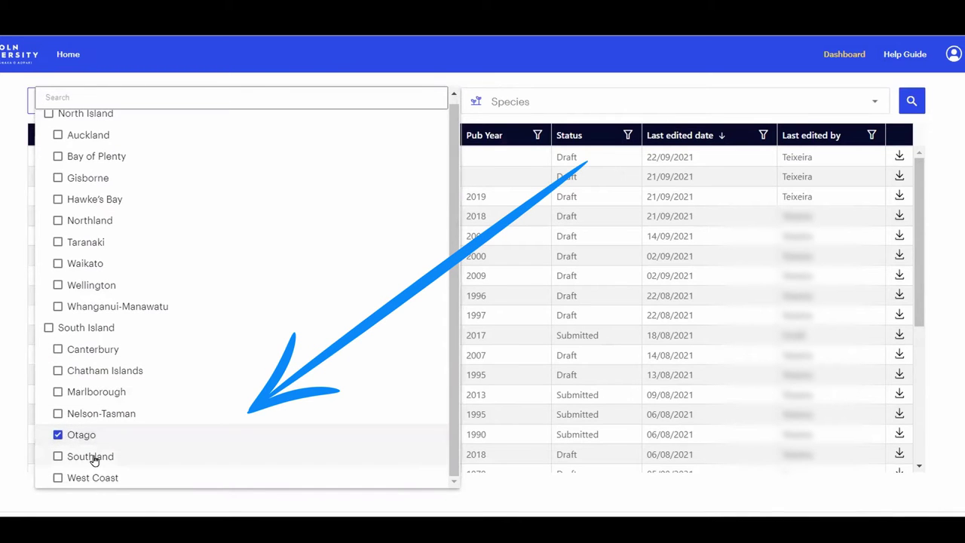
click(91, 456)
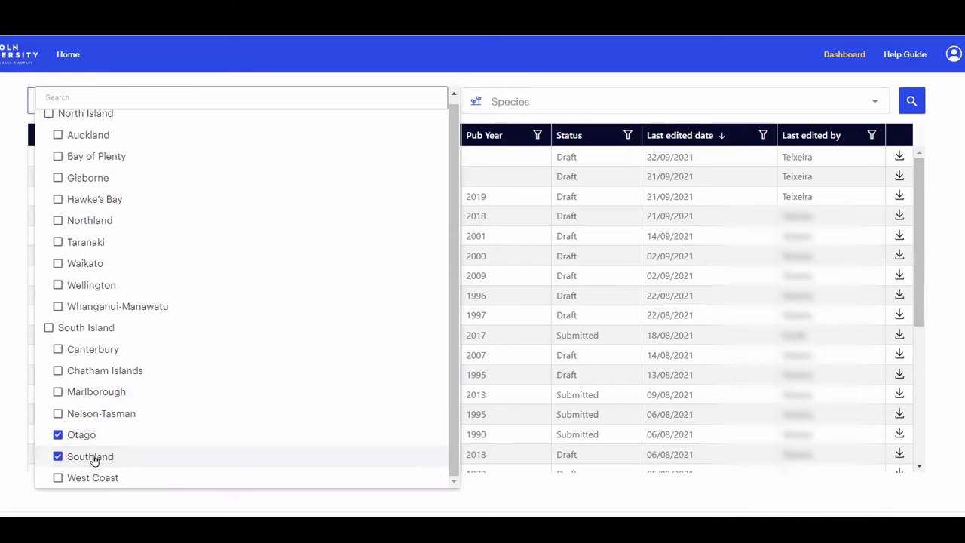
click(880, 102)
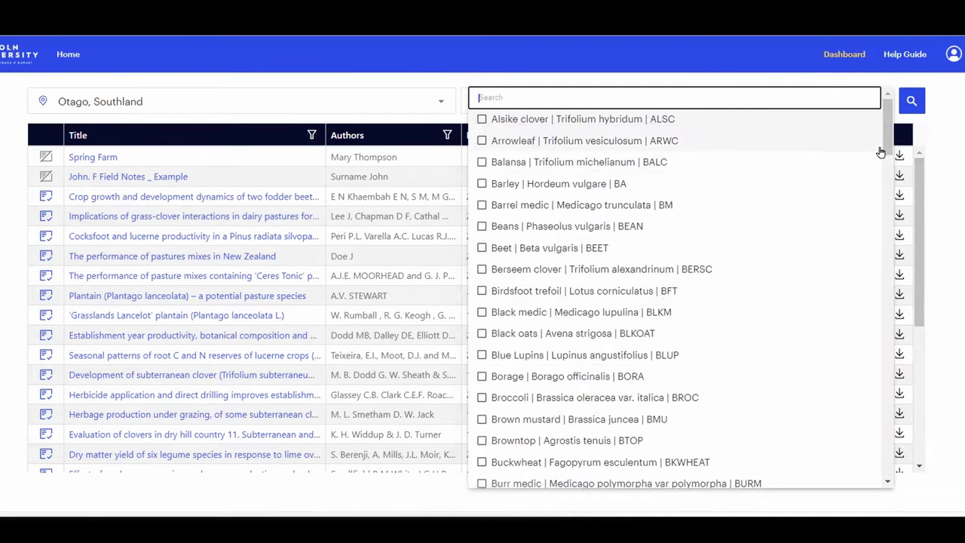
Search the species list for 'whit' and add White clover to the filter.
scroll(888, 196, down, 8)
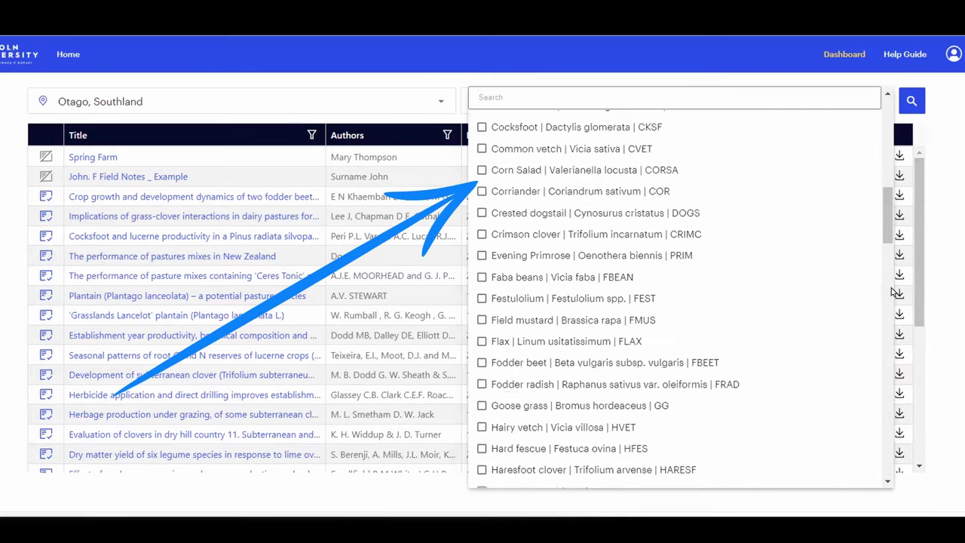
scroll(886, 226, down, 8)
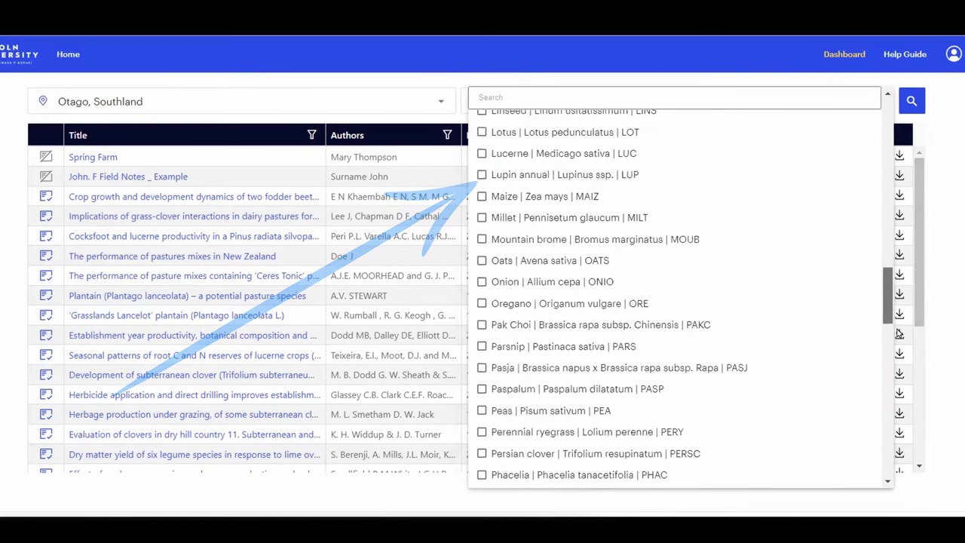
scroll(890, 204, up, 5)
scroll(894, 196, up, 10)
click(728, 96)
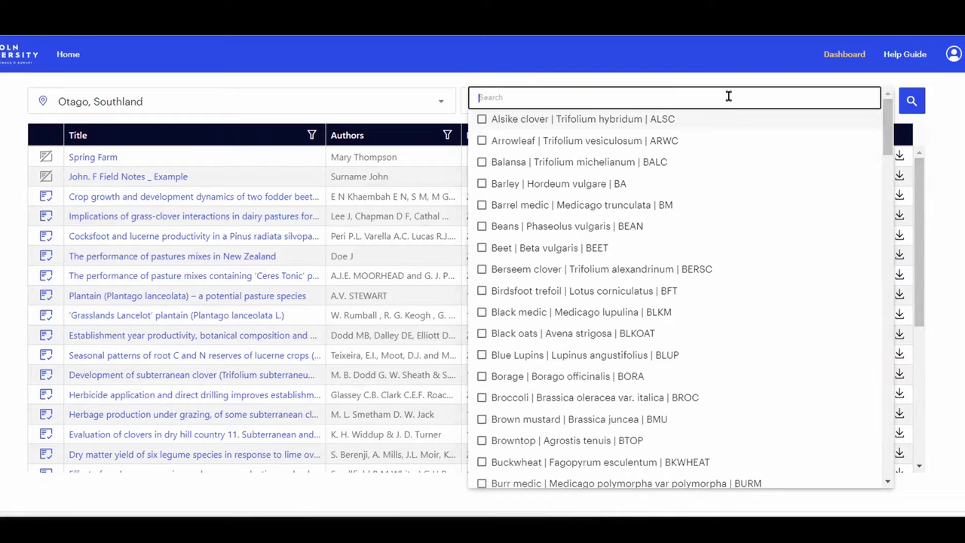
text(w)
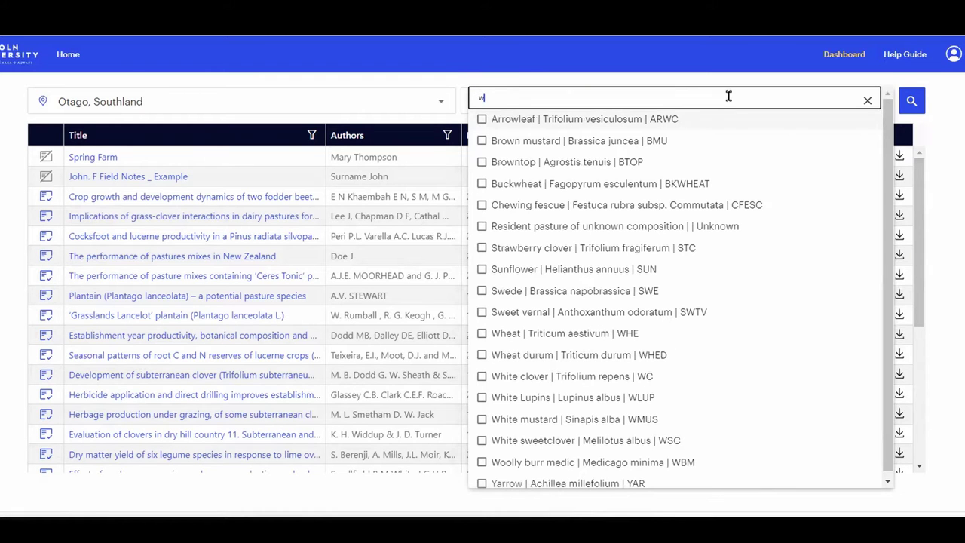
text(hit)
click(586, 123)
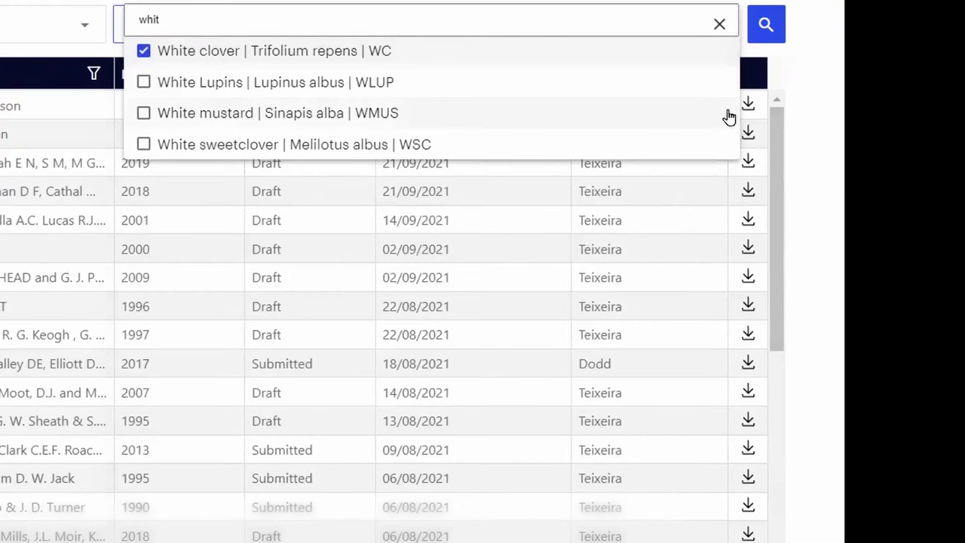
click(948, 171)
Add Red clover to the species filter alongside White clover.
click(712, 25)
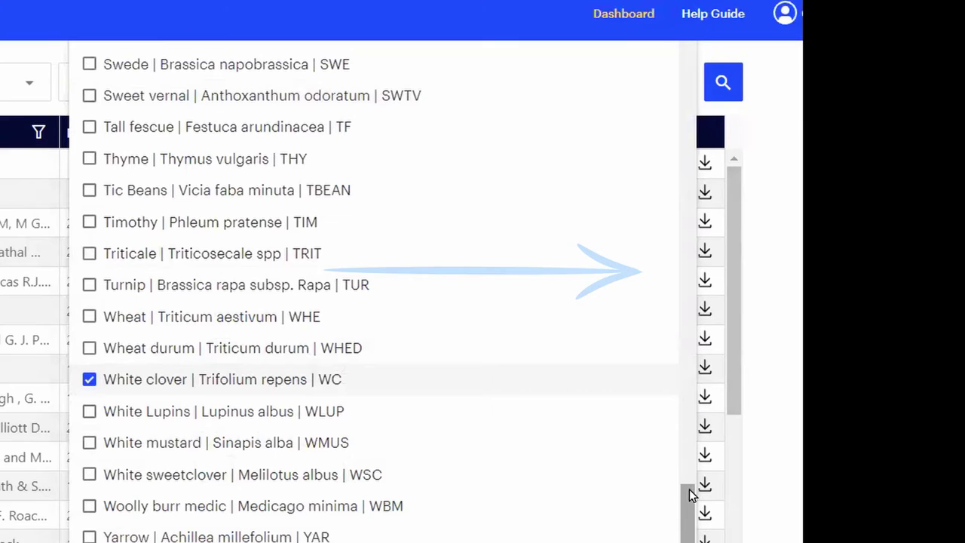
click(686, 370)
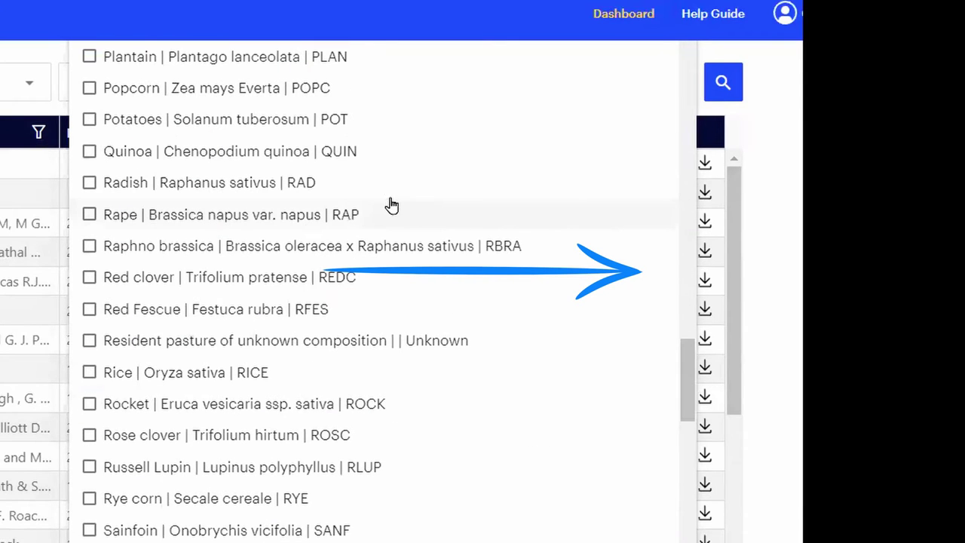
click(140, 292)
scroll(231, 276, down, 4)
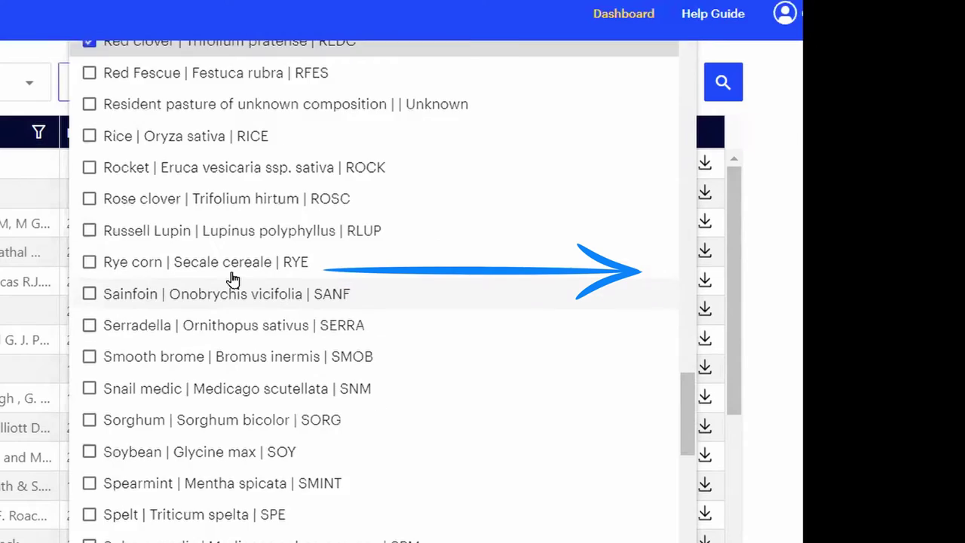
click(723, 82)
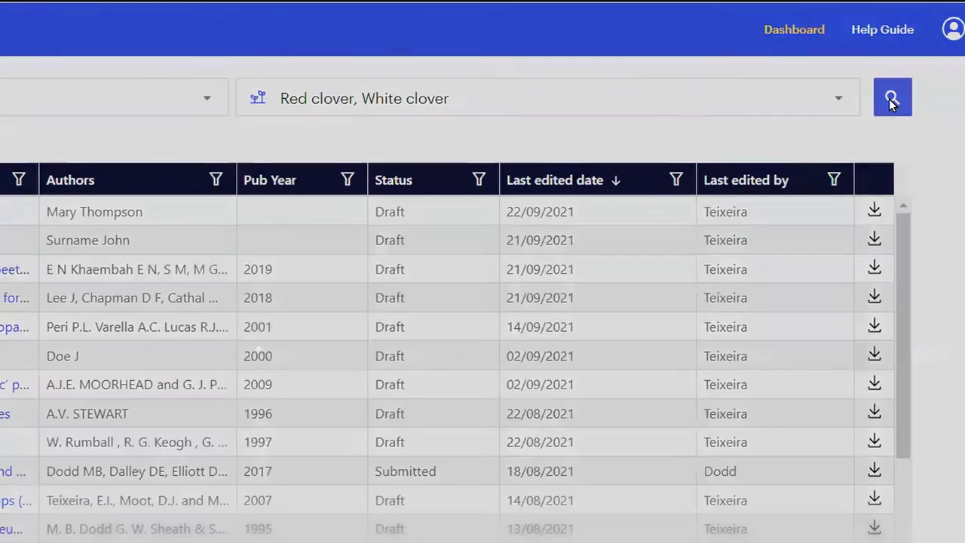
Run the search to list the 4 matching datasets, then clear the search criteria.
click(891, 99)
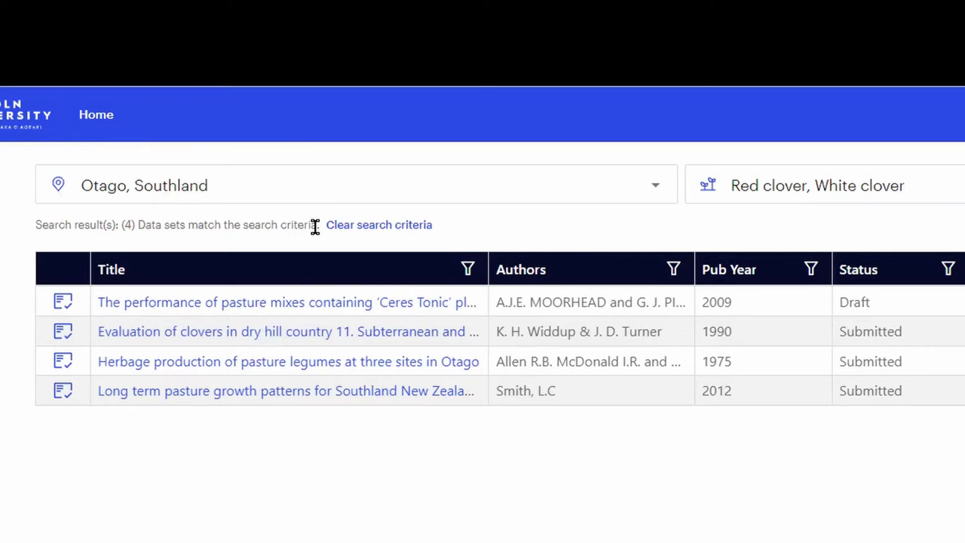
click(382, 233)
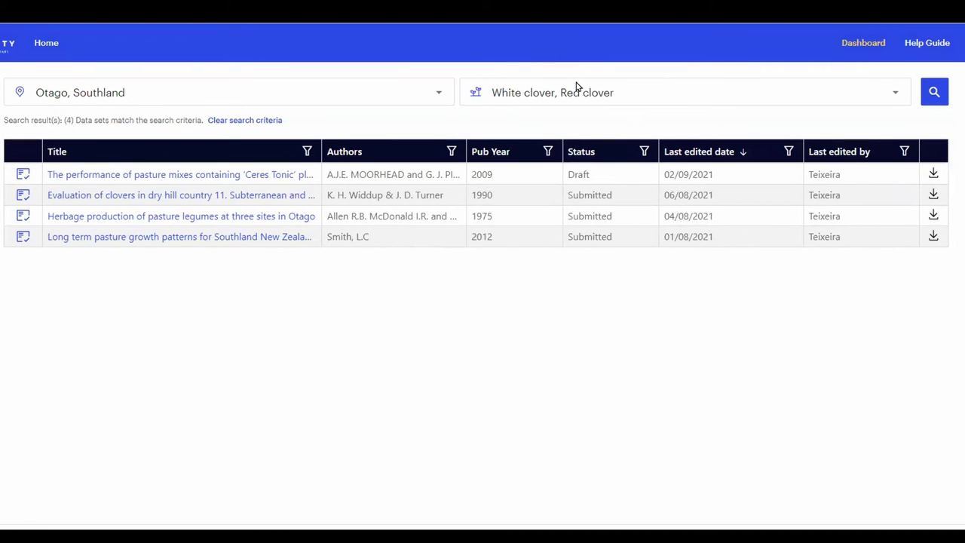
click(536, 95)
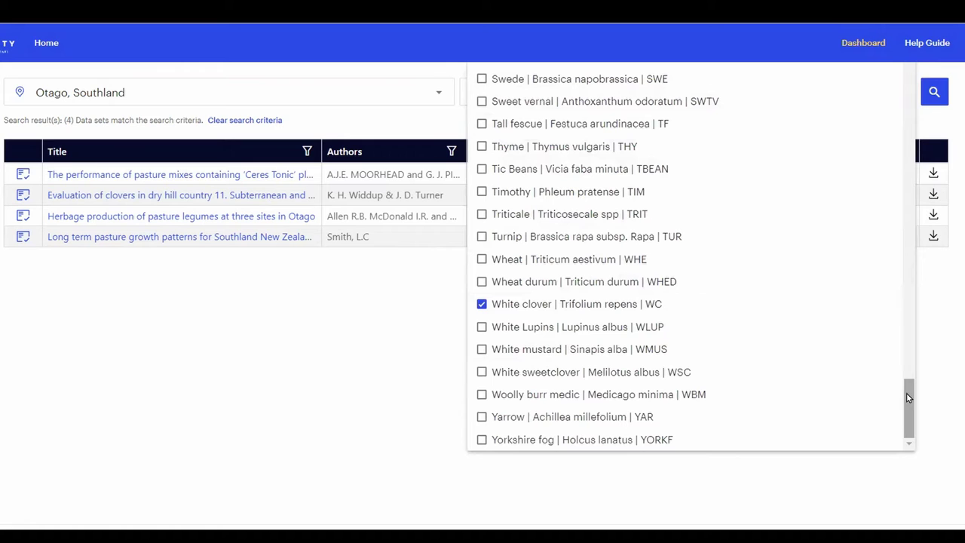
click(483, 304)
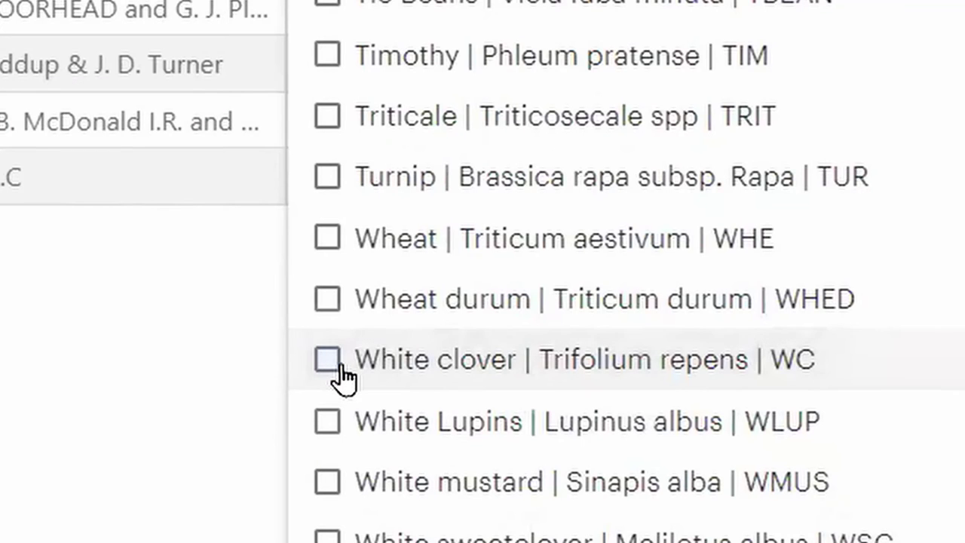
click(259, 379)
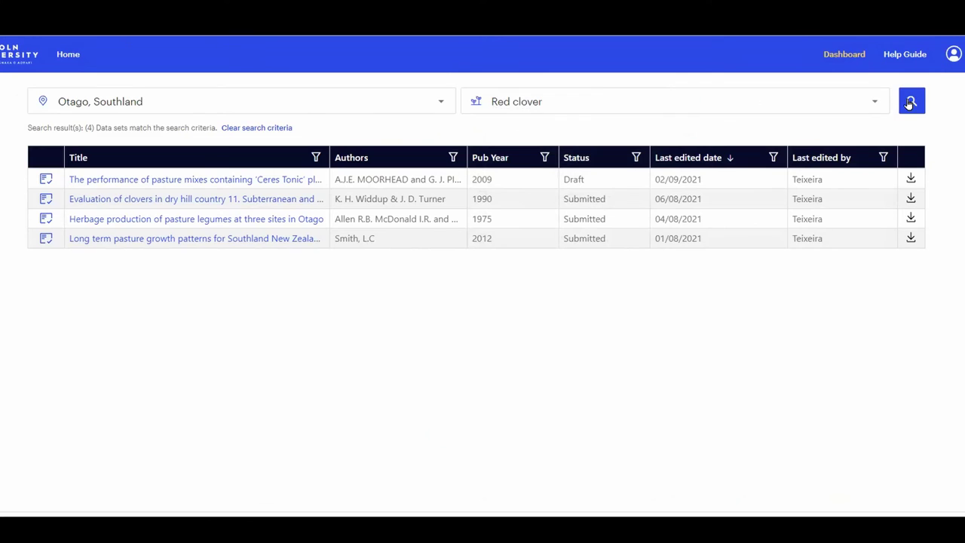
click(910, 103)
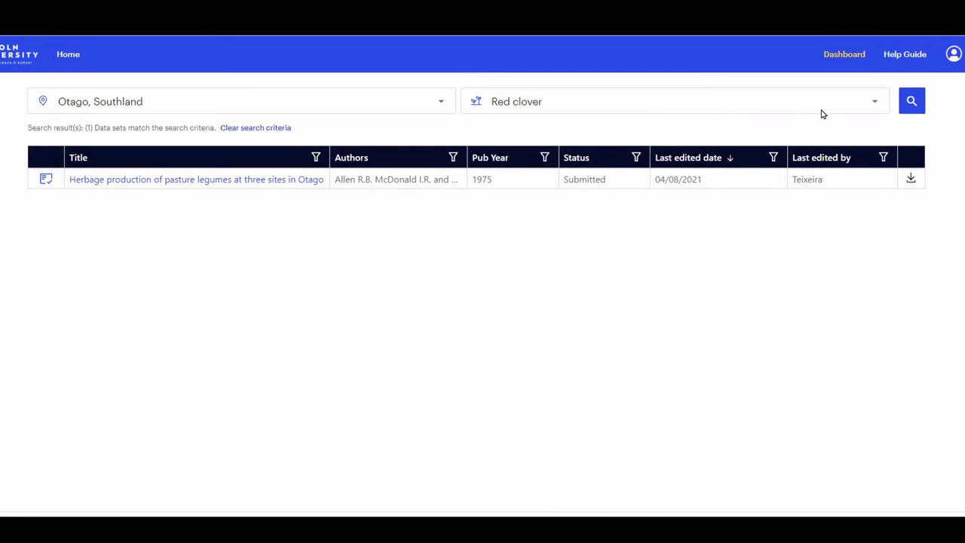
click(876, 103)
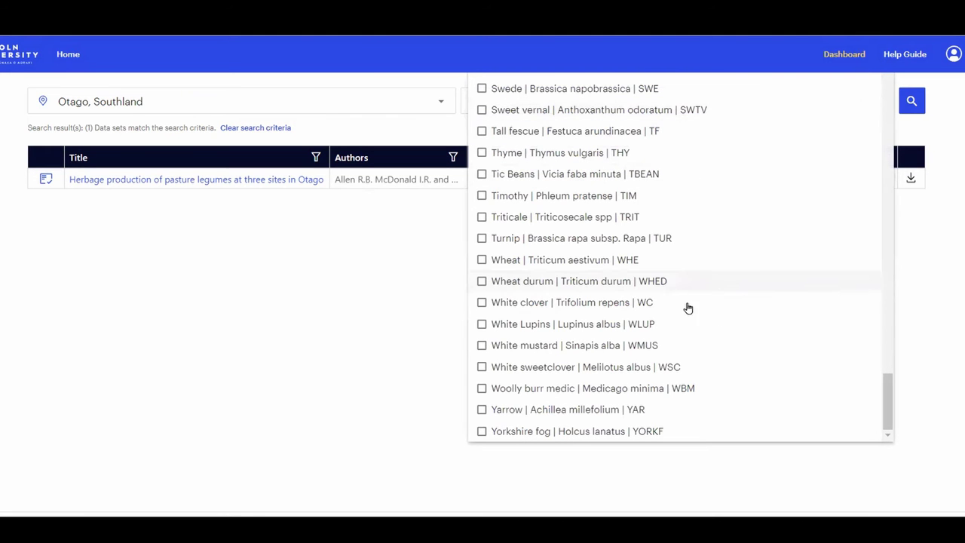
click(499, 306)
click(420, 322)
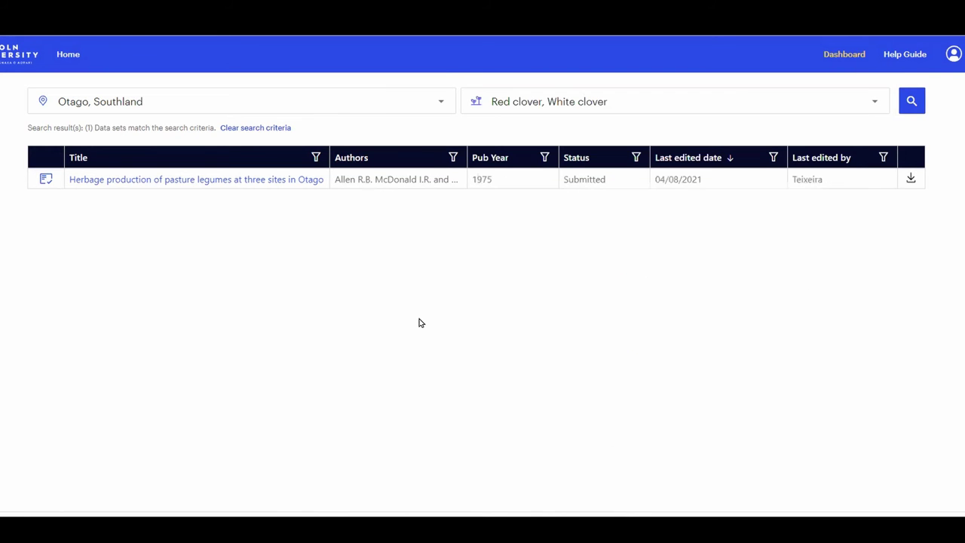
click(910, 101)
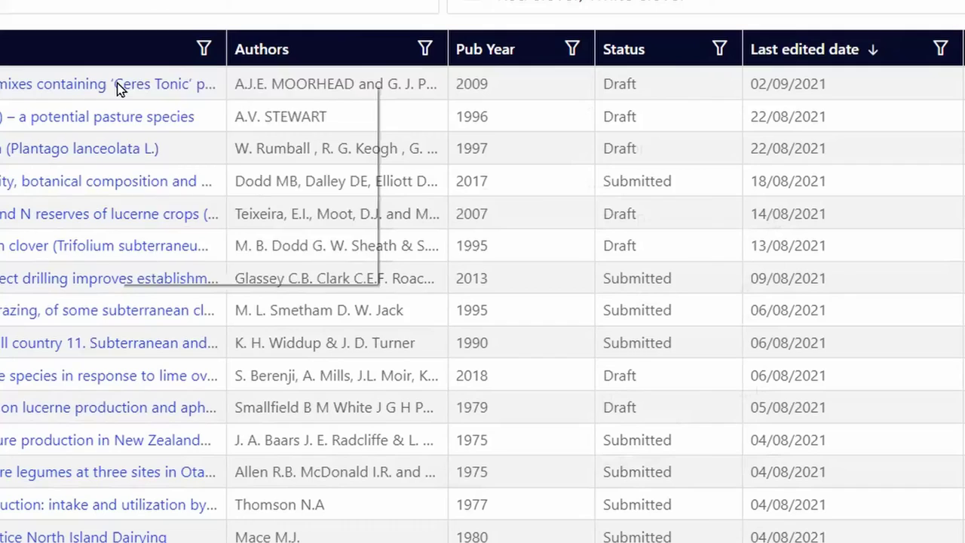
Save the subterranean clover strains dataset and open the downloaded CSV in Excel.
right_click(117, 88)
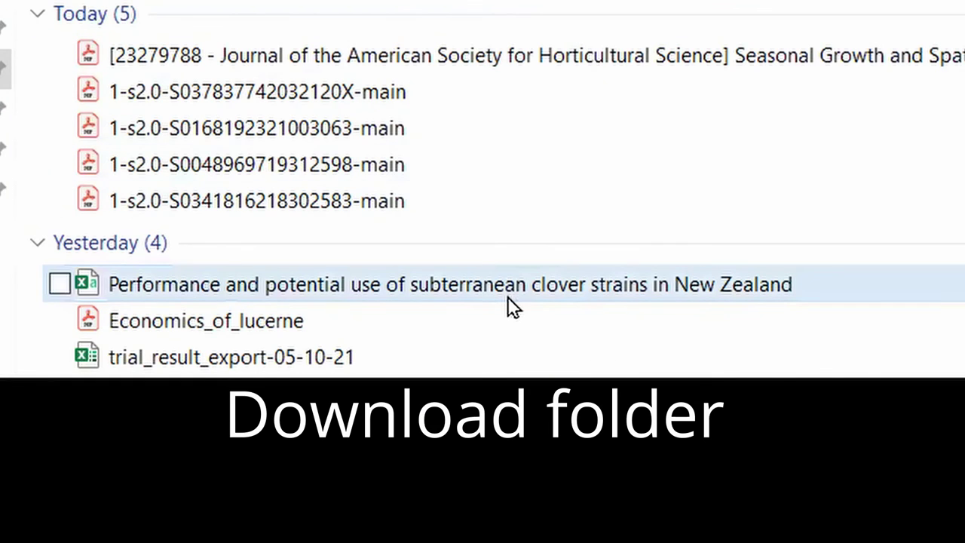
click(901, 542)
double_click(507, 296)
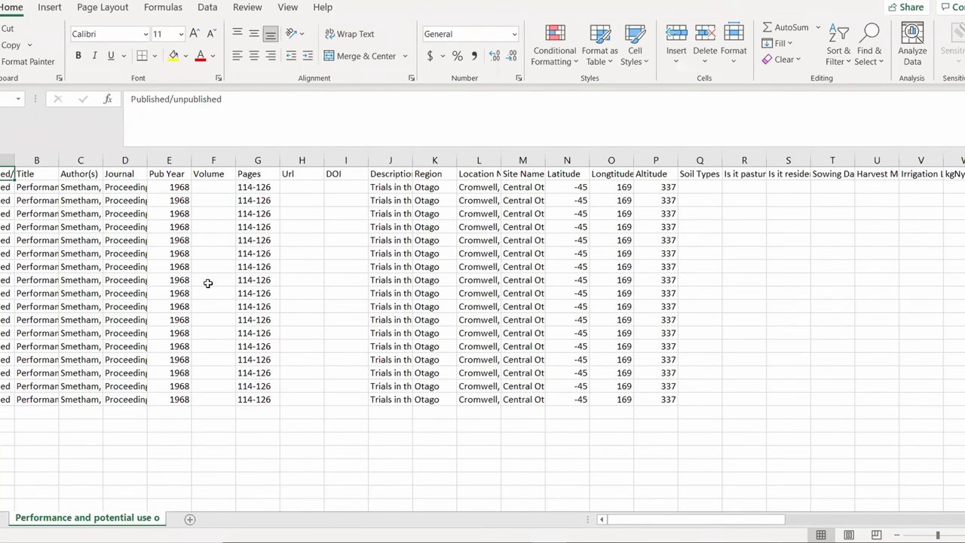